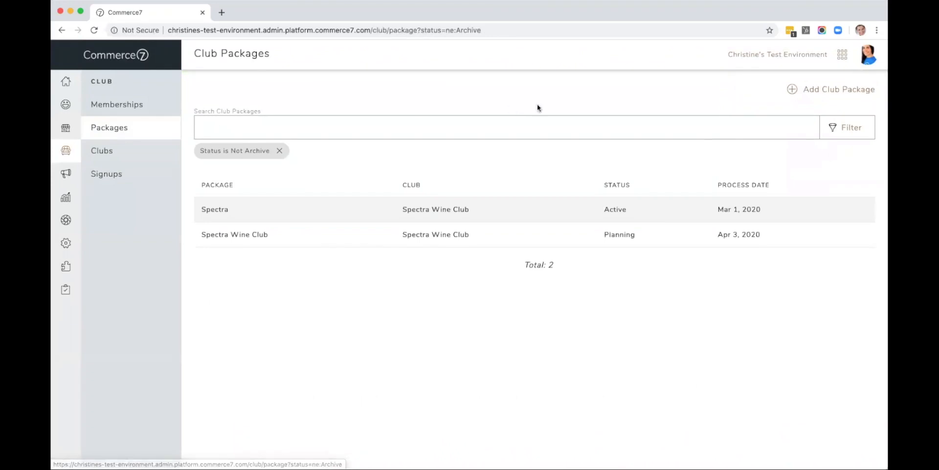
Step: Start a new club package titled April Club Shipment for the Spectra Wine Club
{"action": "left_click", "coordinate": [793, 91]}
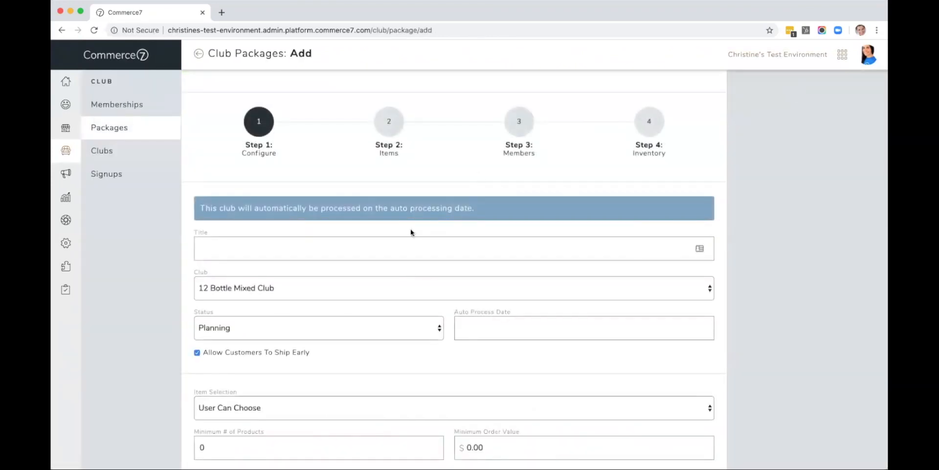
{"action": "scroll", "coordinate": [410, 234], "scroll_direction": "down", "scroll_amount": 2}
{"action": "left_click", "coordinate": [245, 202]}
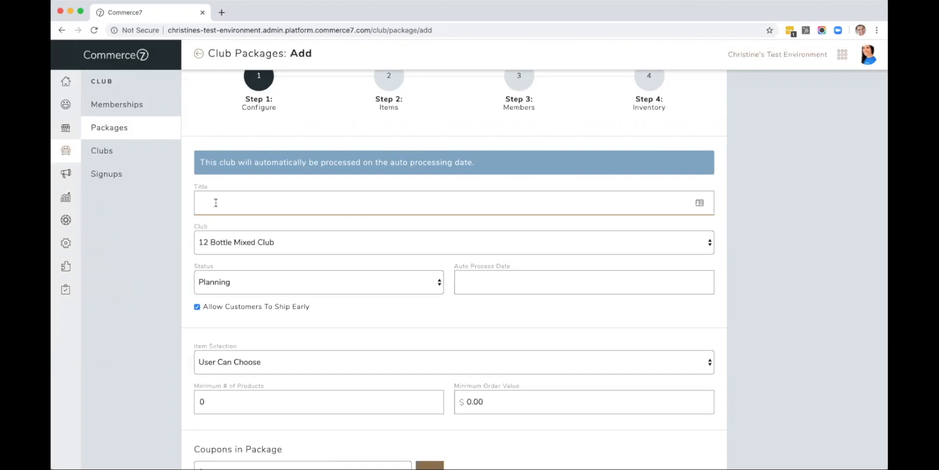
{"action": "type", "text": "April Club Shipment"}
{"action": "left_click", "coordinate": [218, 242]}
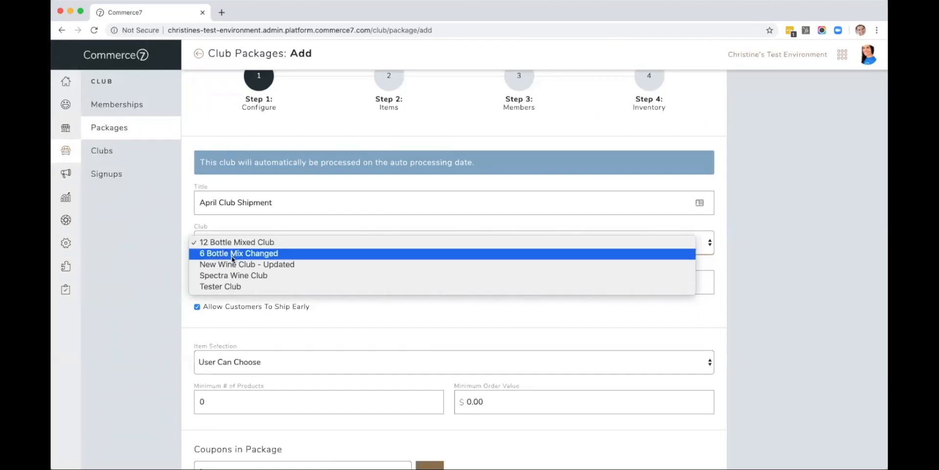
{"action": "left_click", "coordinate": [229, 276]}
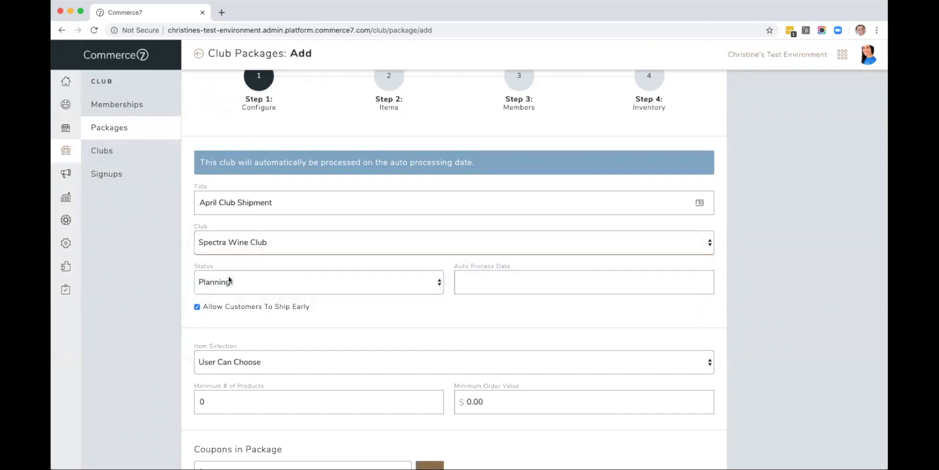
Step: Set the package status to Active and the auto process date to Apr 25, 2020
{"action": "scroll", "coordinate": [249, 259], "scroll_direction": "down", "scroll_amount": 3}
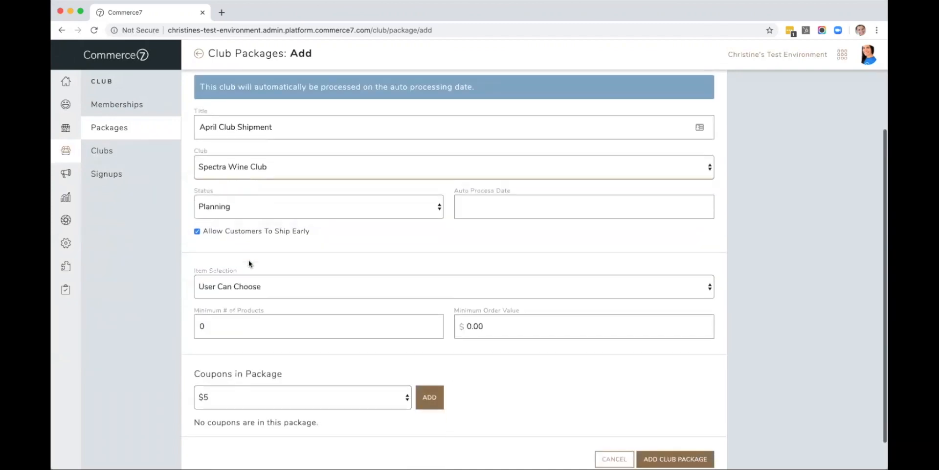
{"action": "left_click", "coordinate": [245, 211]}
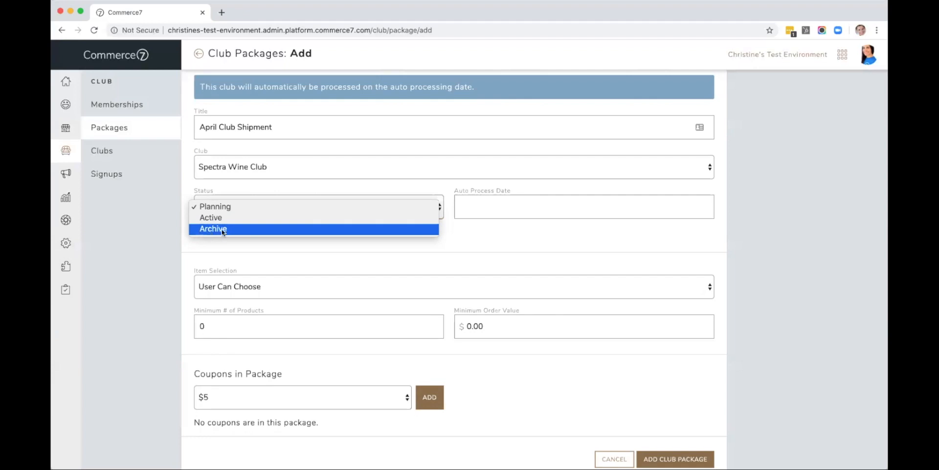
{"action": "left_click", "coordinate": [214, 217]}
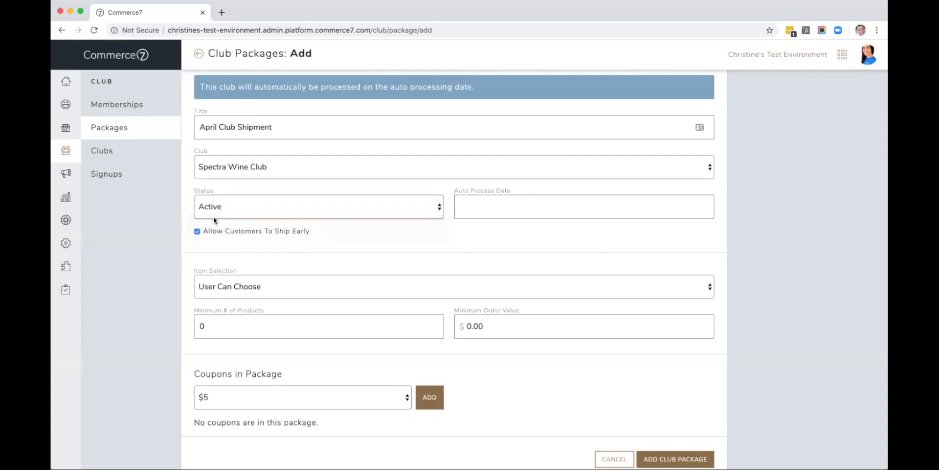
{"action": "left_click", "coordinate": [466, 205]}
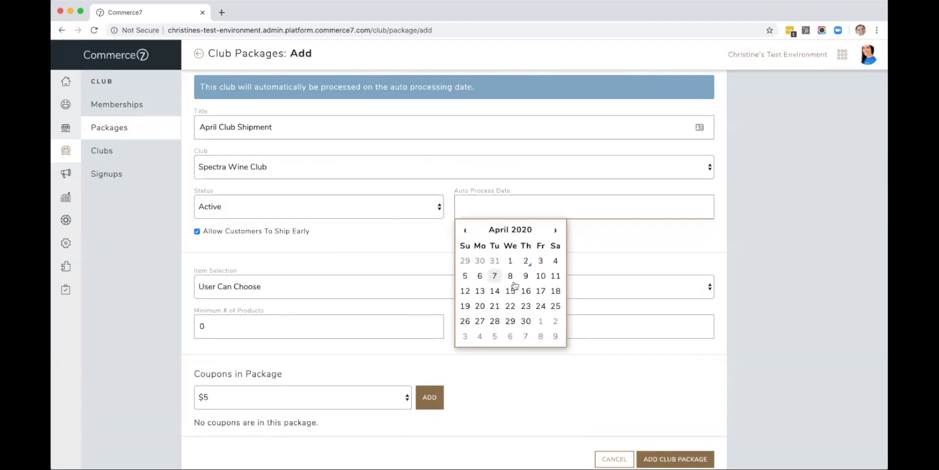
{"action": "left_click", "coordinate": [556, 306]}
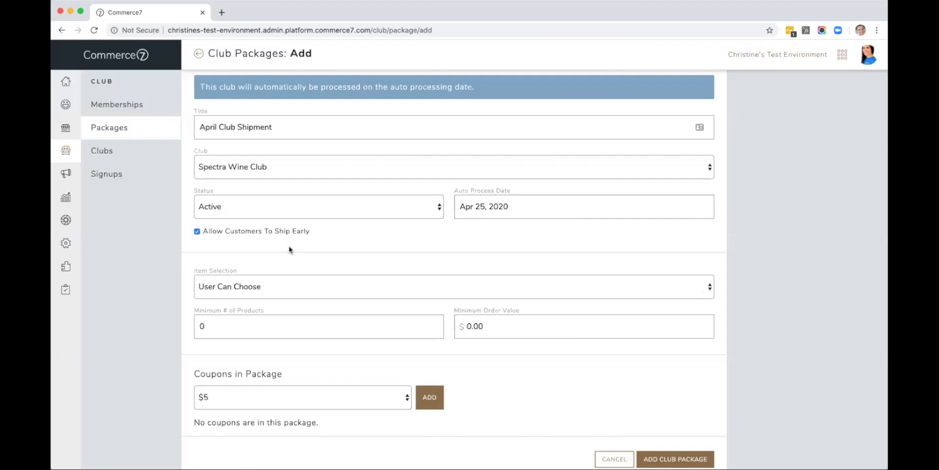
Step: Keep item selection as User Can Choose and set the minimum number of products to 6
{"action": "scroll", "coordinate": [289, 250], "scroll_direction": "down", "scroll_amount": 1}
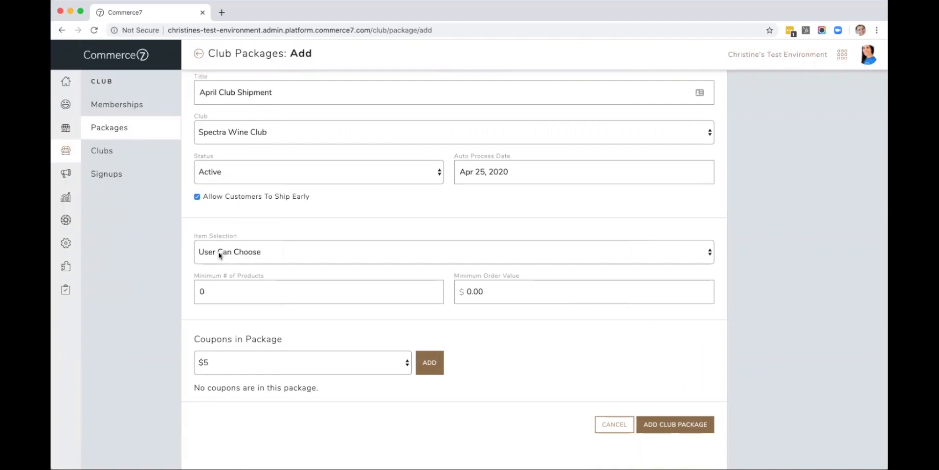
{"action": "left_click", "coordinate": [233, 251]}
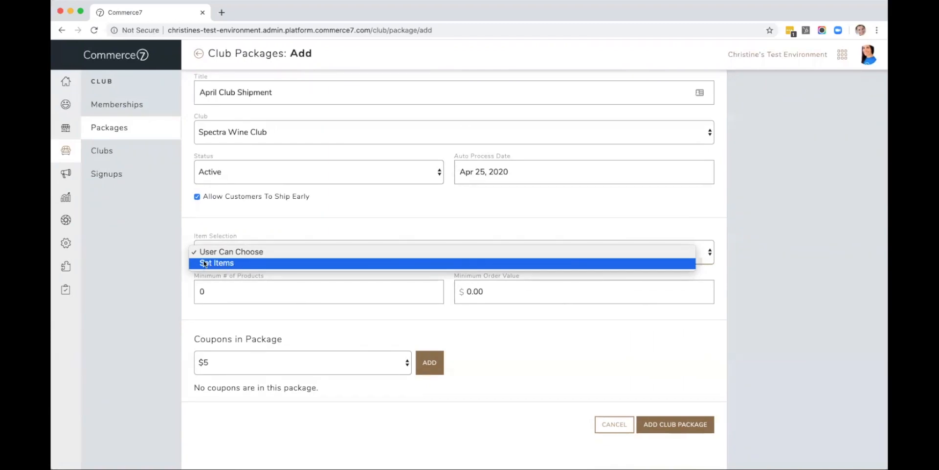
{"action": "left_click", "coordinate": [228, 253]}
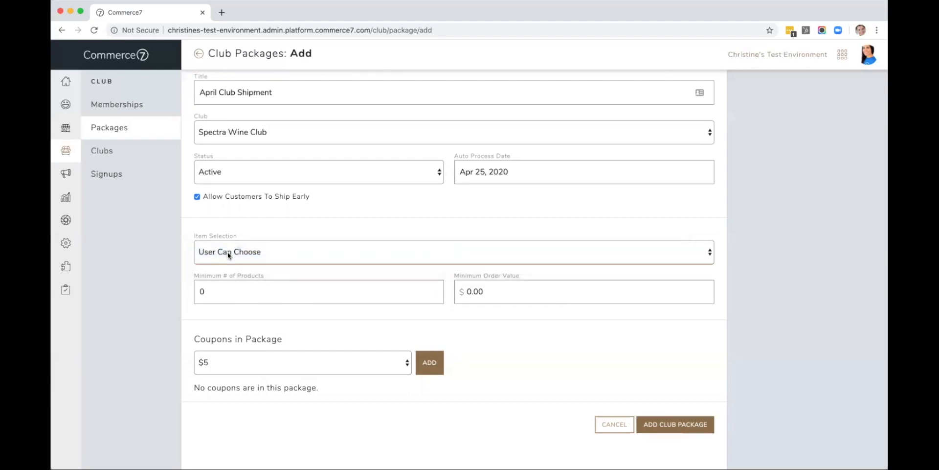
{"action": "double_click", "coordinate": [194, 292]}
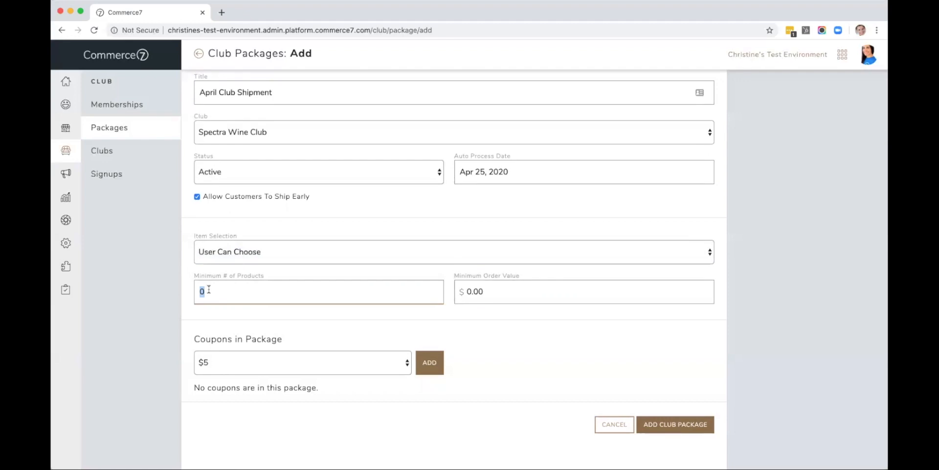
{"action": "type", "text": "6"}
Step: Add the club package without attaching any coupon
{"action": "left_click", "coordinate": [225, 365]}
{"action": "left_click", "coordinate": [225, 365]}
{"action": "left_click", "coordinate": [224, 365]}
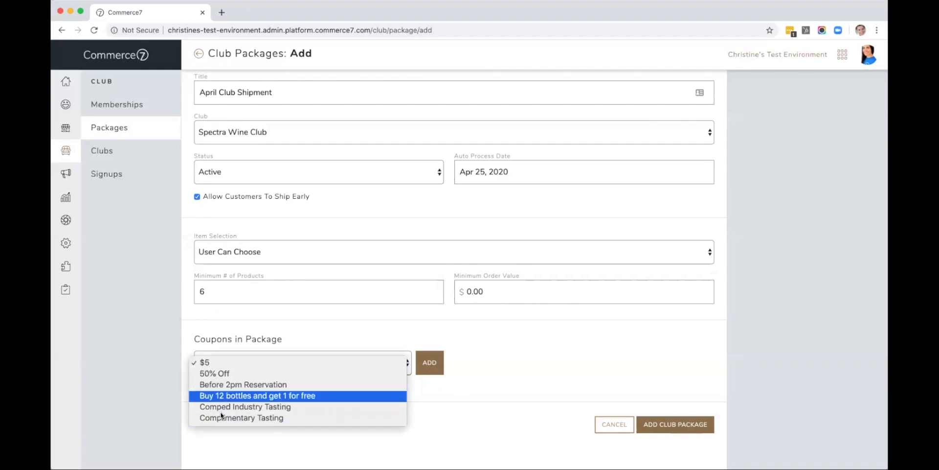
{"action": "left_click", "coordinate": [232, 347]}
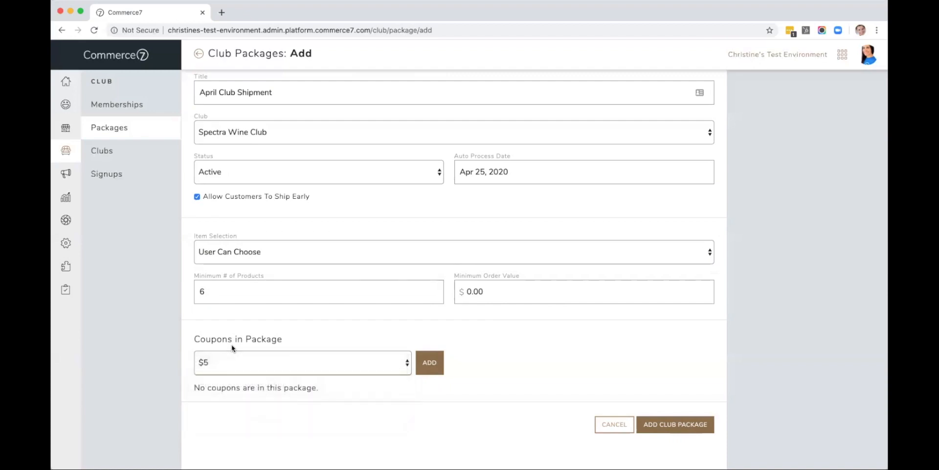
{"action": "left_click", "coordinate": [654, 425]}
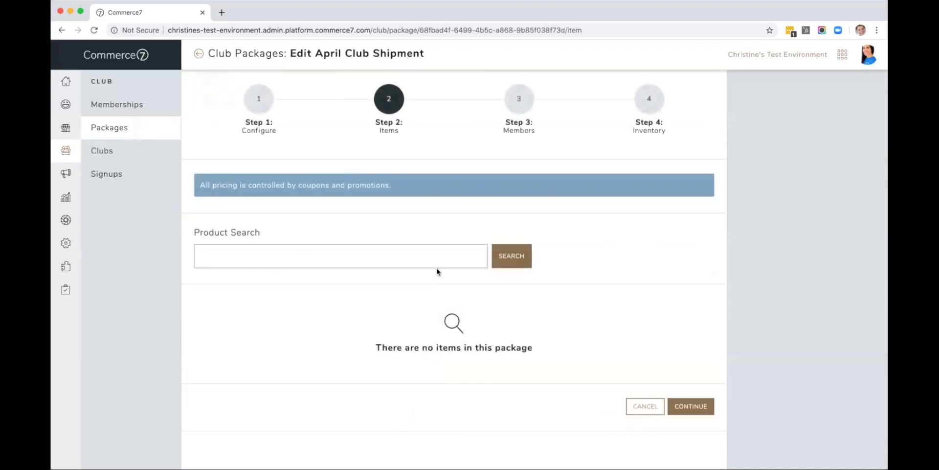
Step: Edit the package communication so the two-week reminder email is not sent, and save
{"action": "left_click", "coordinate": [256, 105]}
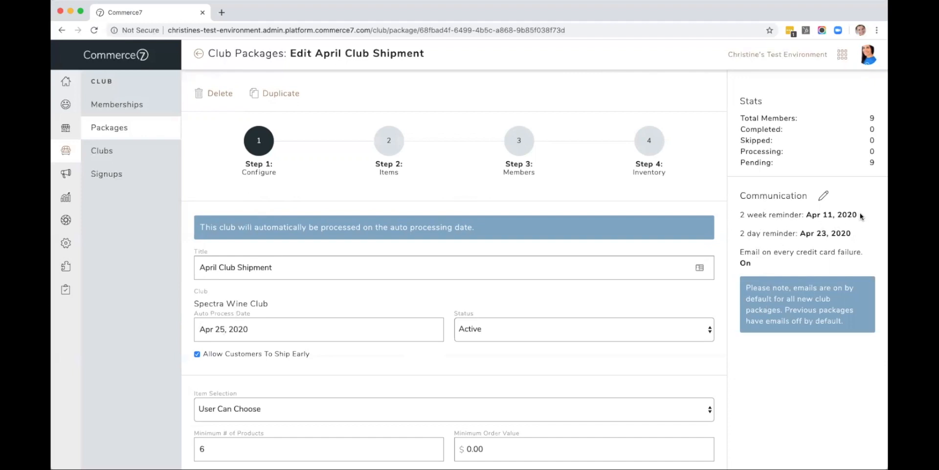
{"action": "left_click_drag", "start_coordinate": [859, 216], "coordinate": [804, 214]}
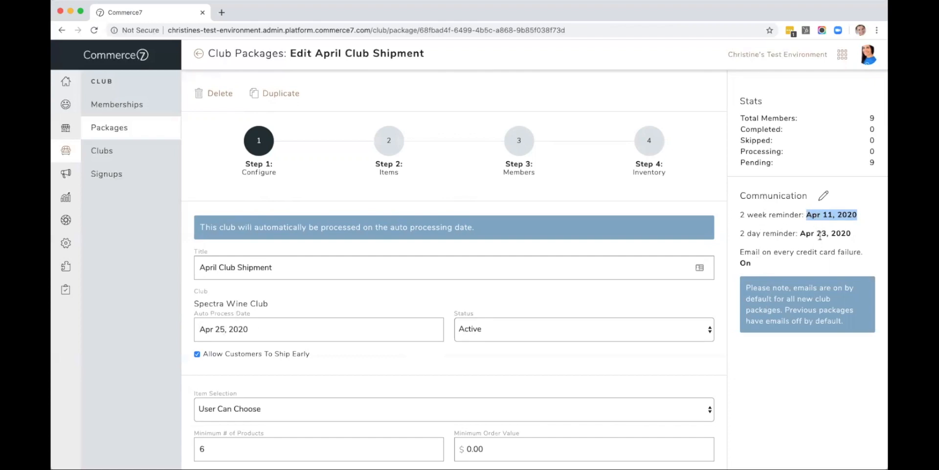
{"action": "left_click", "coordinate": [823, 197]}
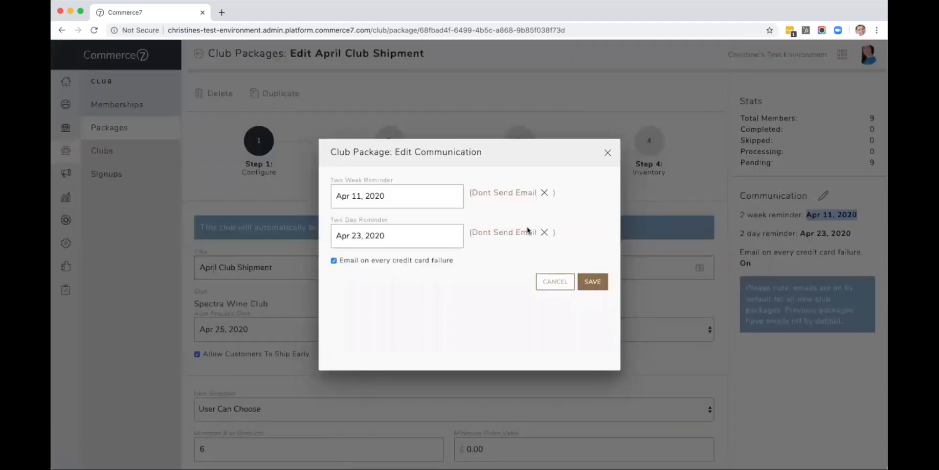
{"action": "left_click", "coordinate": [416, 194]}
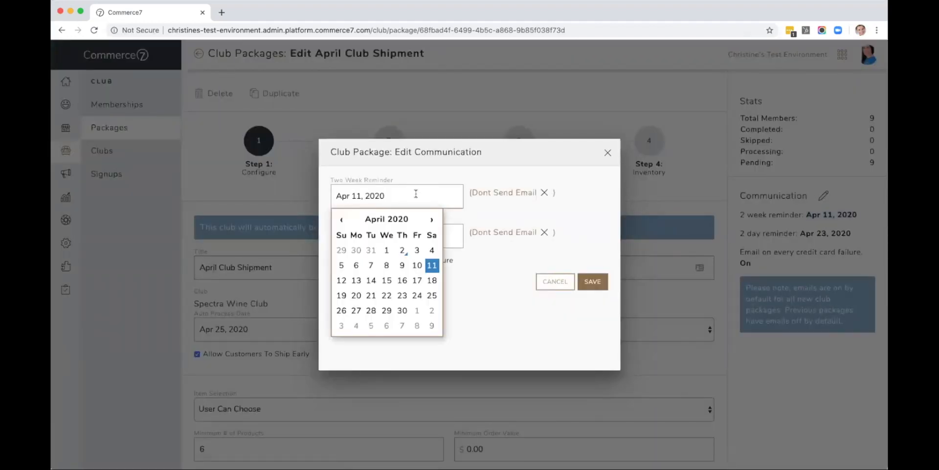
{"action": "left_click", "coordinate": [432, 296]}
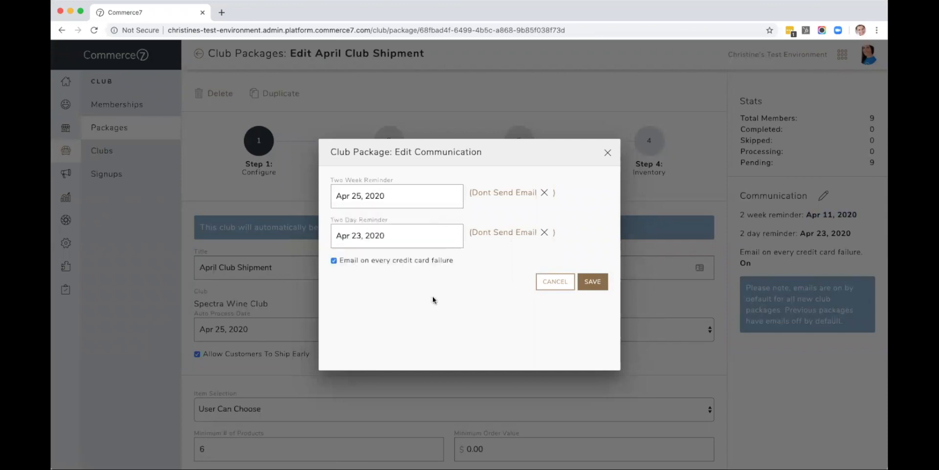
{"action": "left_click", "coordinate": [508, 194]}
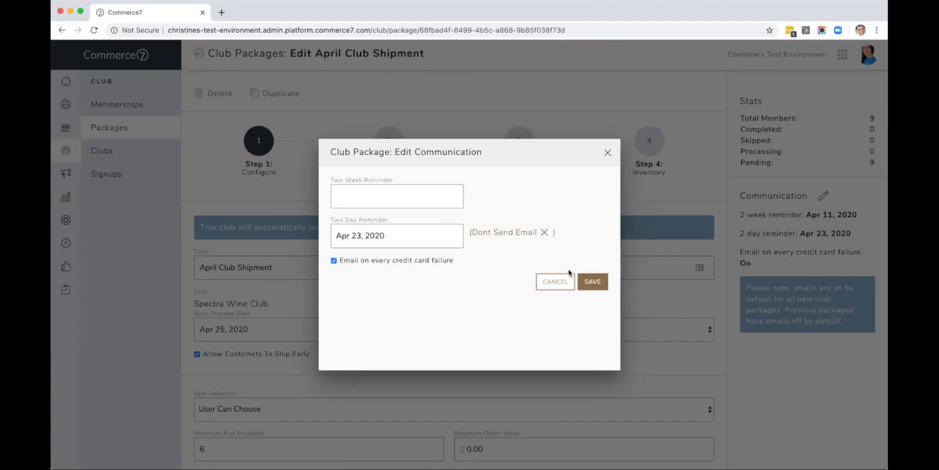
{"action": "left_click", "coordinate": [589, 285]}
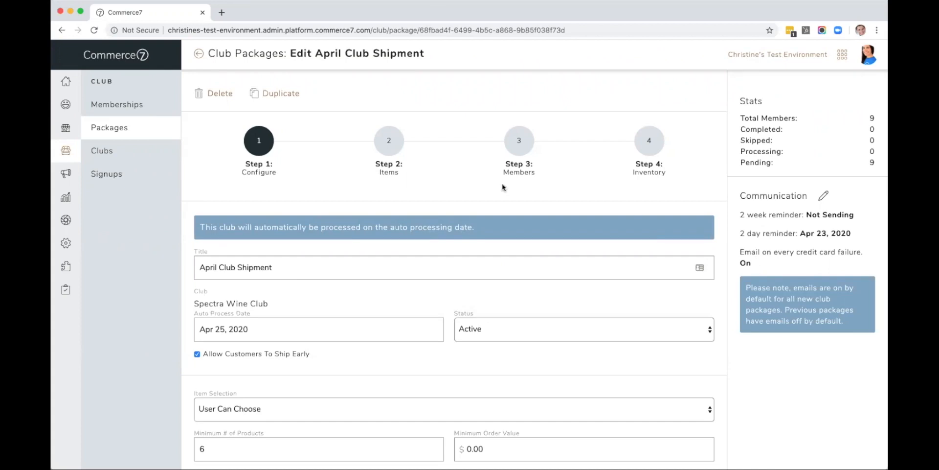
Step: Open the Items step and search the products for cab
{"action": "left_click", "coordinate": [390, 142]}
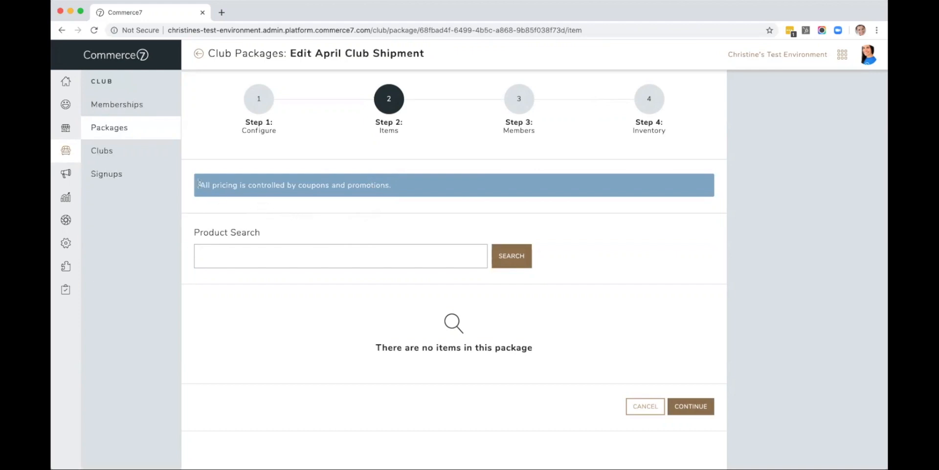
{"action": "left_click_drag", "start_coordinate": [198, 184], "coordinate": [320, 188]}
{"action": "left_click_drag", "start_coordinate": [387, 182], "coordinate": [390, 186]}
{"action": "left_click", "coordinate": [219, 256]}
{"action": "type", "text": "cab"}
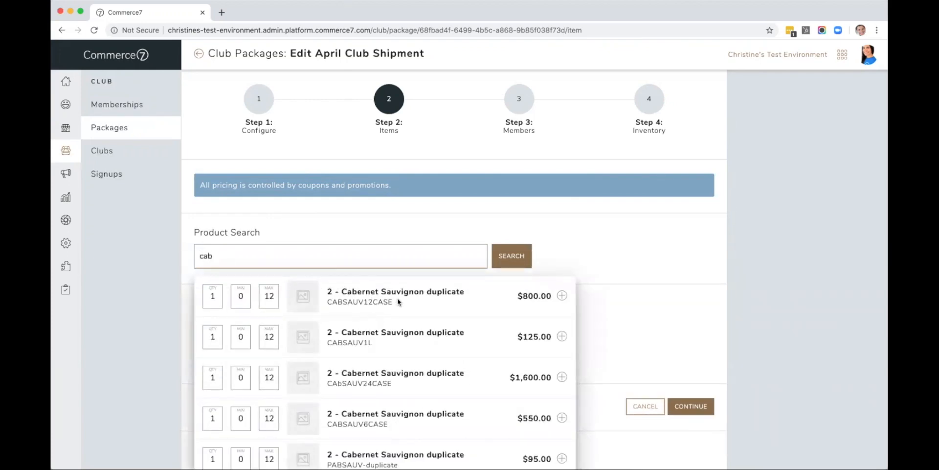
Step: Add the 2 - Cabernet Sauvignon duplicate CABSAUV12CASE item with quantity 1, min 0 and max 12
{"action": "left_click", "coordinate": [215, 295]}
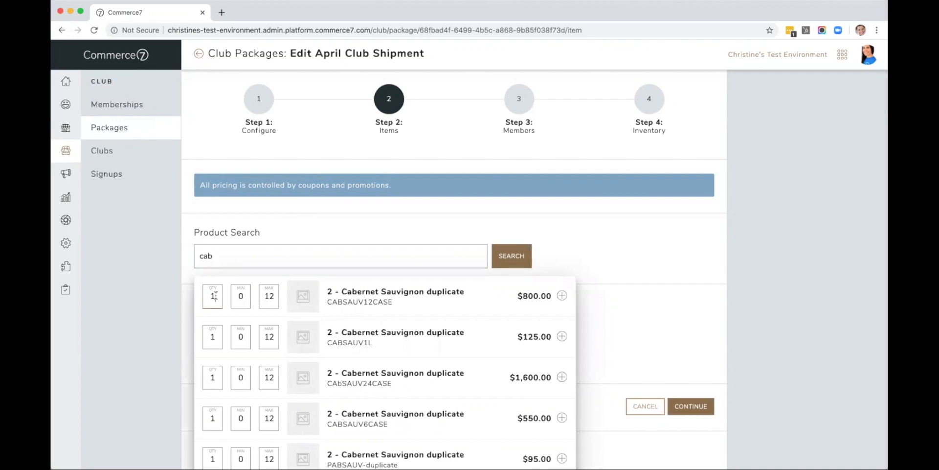
{"action": "left_click_drag", "start_coordinate": [214, 294], "coordinate": [208, 294]}
{"action": "left_click", "coordinate": [216, 296]}
{"action": "left_click", "coordinate": [243, 296]}
{"action": "left_click_drag", "start_coordinate": [243, 296], "coordinate": [236, 295]}
{"action": "left_click", "coordinate": [243, 296]}
{"action": "left_click_drag", "start_coordinate": [264, 293], "coordinate": [274, 295]}
{"action": "left_click", "coordinate": [274, 295]}
{"action": "left_click", "coordinate": [562, 296]}
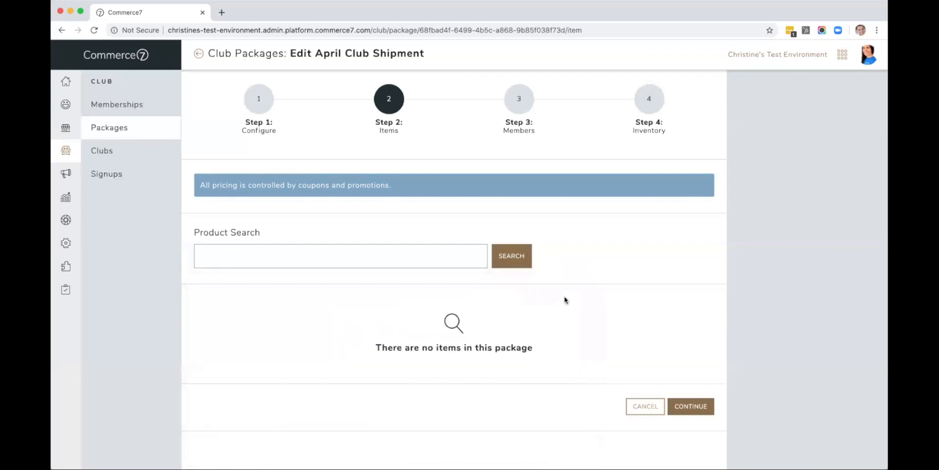
Step: Search the products for pino and add Pinot Noir (PINOTNOIR) to the package
{"action": "scroll", "coordinate": [565, 300], "scroll_direction": "down", "scroll_amount": 1}
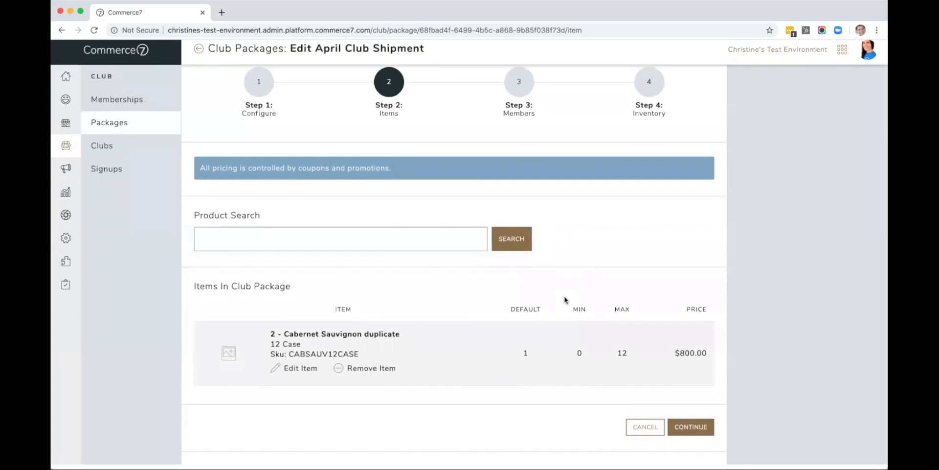
{"action": "scroll", "coordinate": [468, 288], "scroll_direction": "up", "scroll_amount": 1}
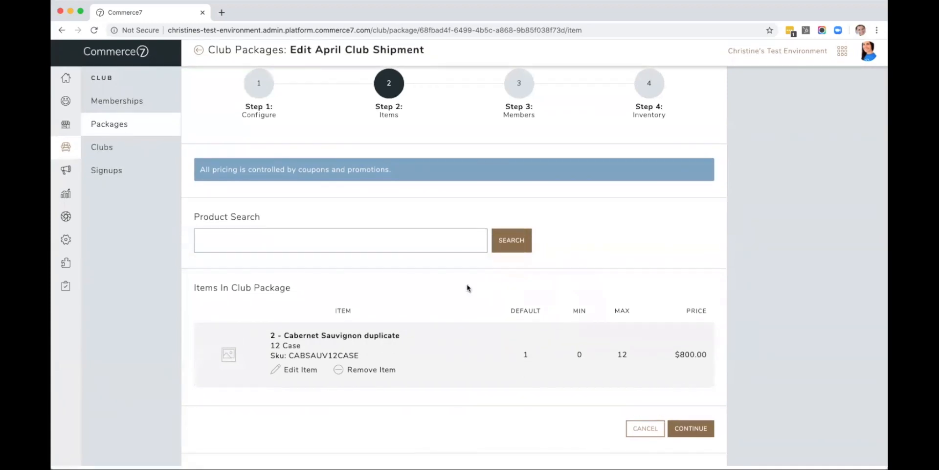
{"action": "left_click", "coordinate": [394, 241]}
{"action": "type", "text": "pi"}
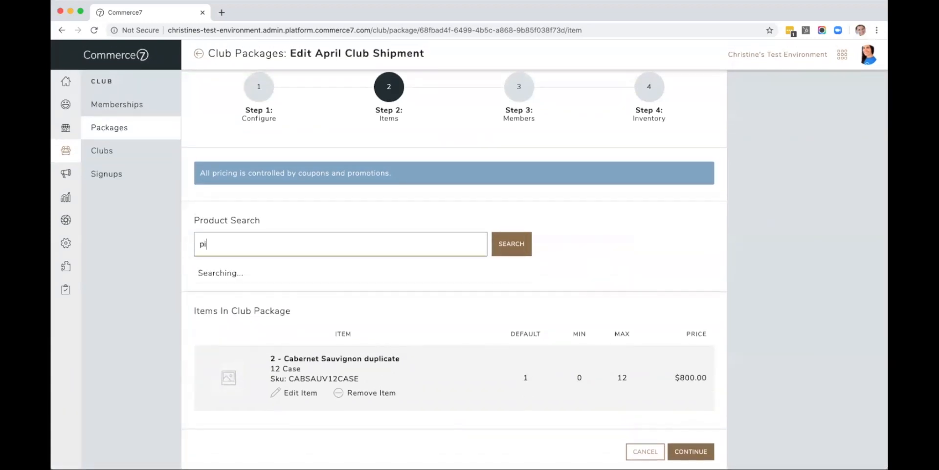
{"action": "type", "text": "no"}
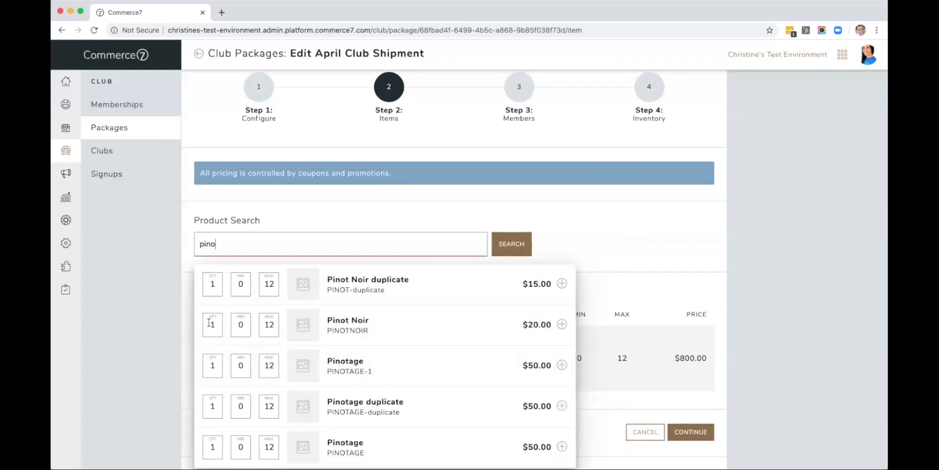
{"action": "left_click", "coordinate": [562, 325]}
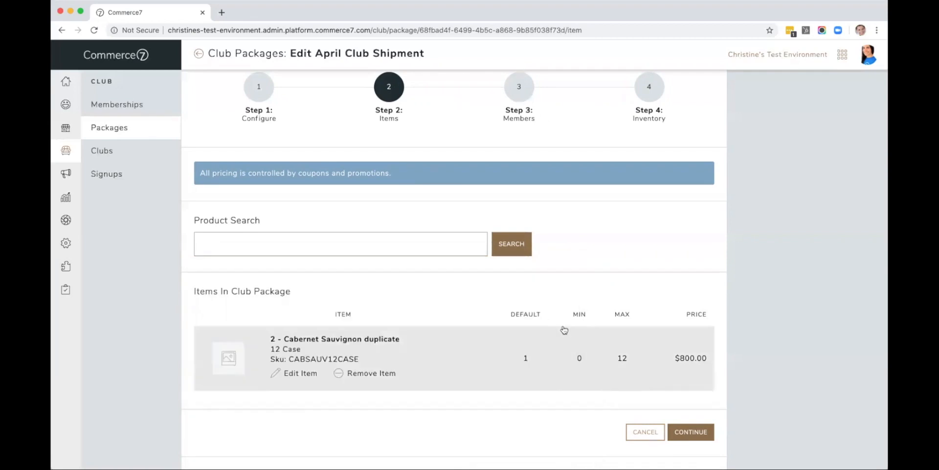
Step: Return to the Configure step to review the package settings
{"action": "left_click", "coordinate": [295, 246]}
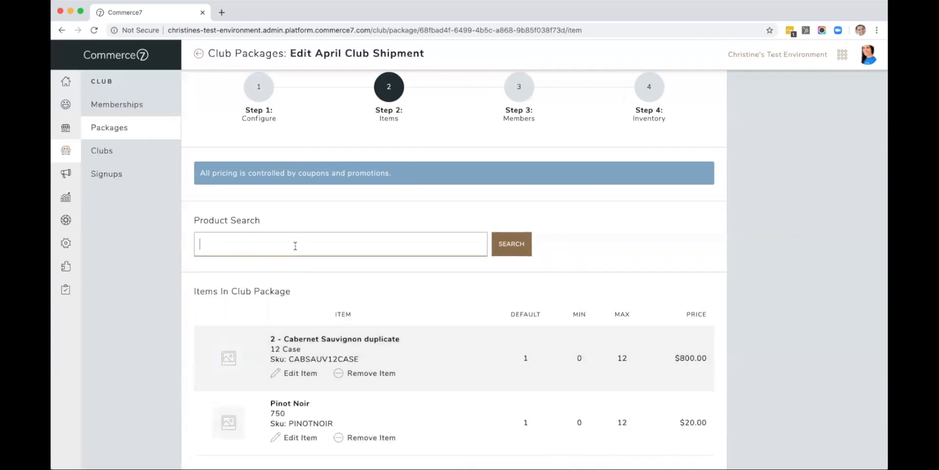
{"action": "left_click", "coordinate": [252, 93]}
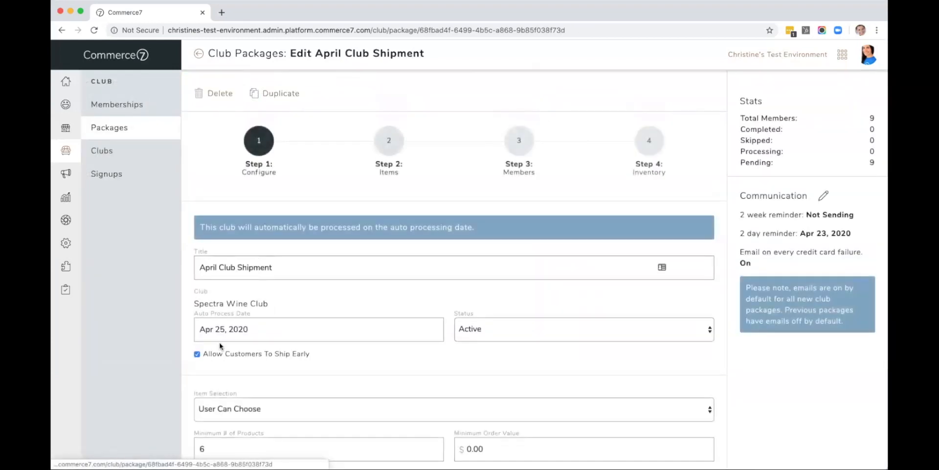
{"action": "scroll", "coordinate": [235, 244], "scroll_direction": "down", "scroll_amount": 5}
{"action": "left_click", "coordinate": [197, 291]}
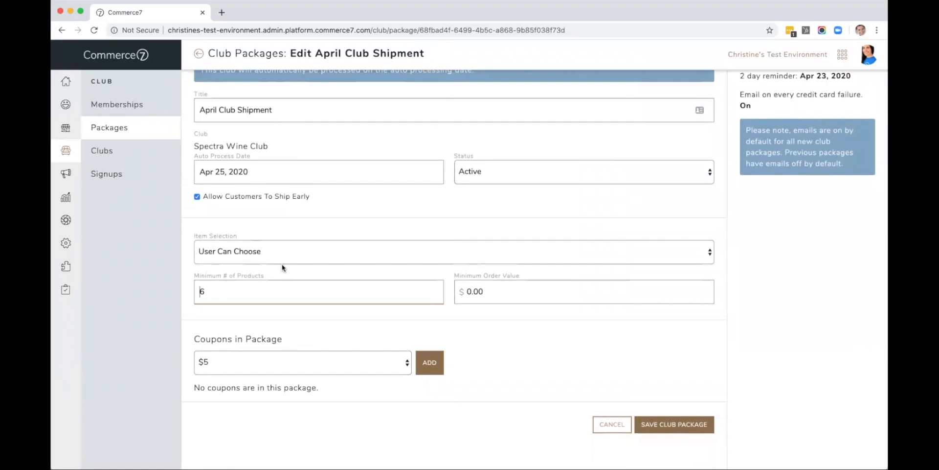
Step: Return to the Items step, search the products for pinot and add Pinotage (PINOTAGE) to the package
{"action": "scroll", "coordinate": [283, 268], "scroll_direction": "up", "scroll_amount": 5}
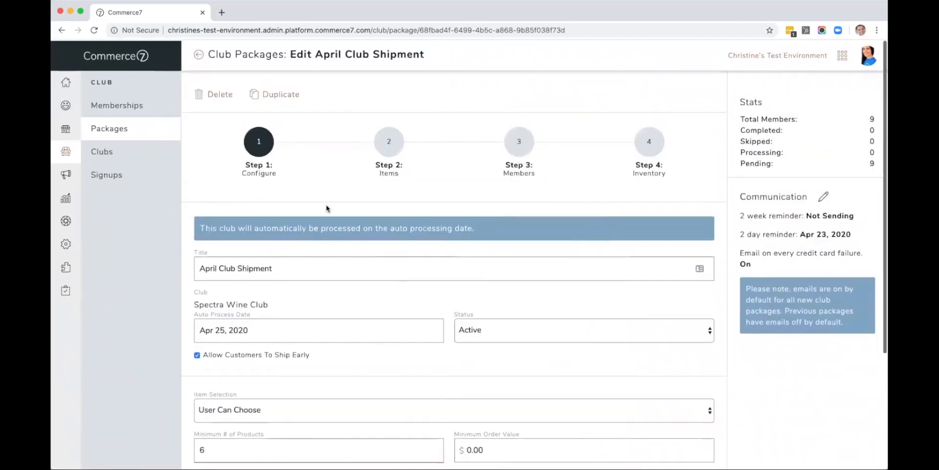
{"action": "left_click", "coordinate": [388, 143]}
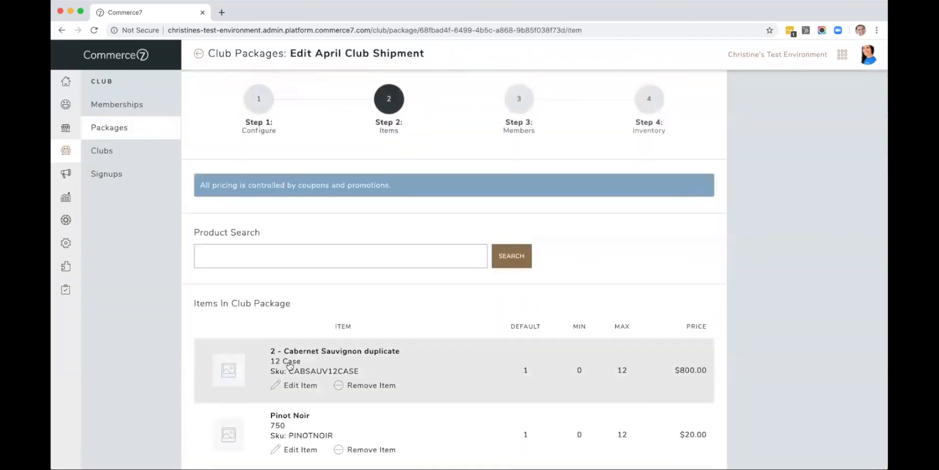
{"action": "scroll", "coordinate": [489, 293], "scroll_direction": "down", "scroll_amount": 3}
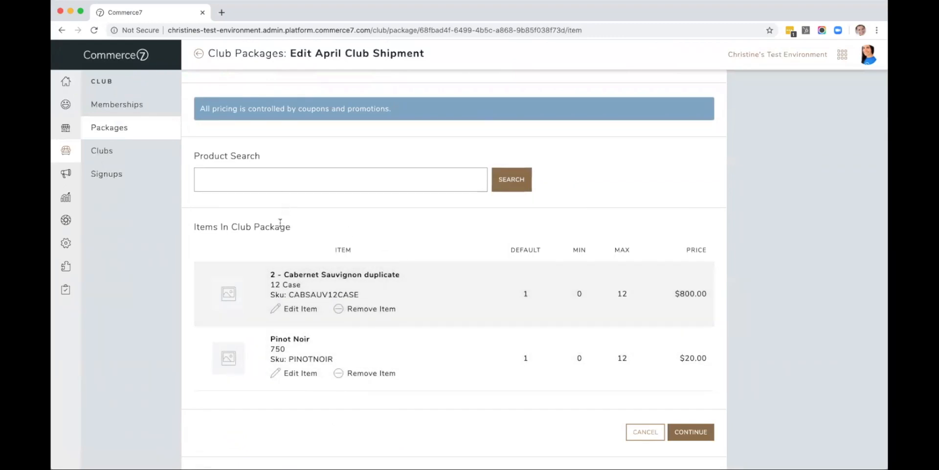
{"action": "left_click", "coordinate": [275, 181]}
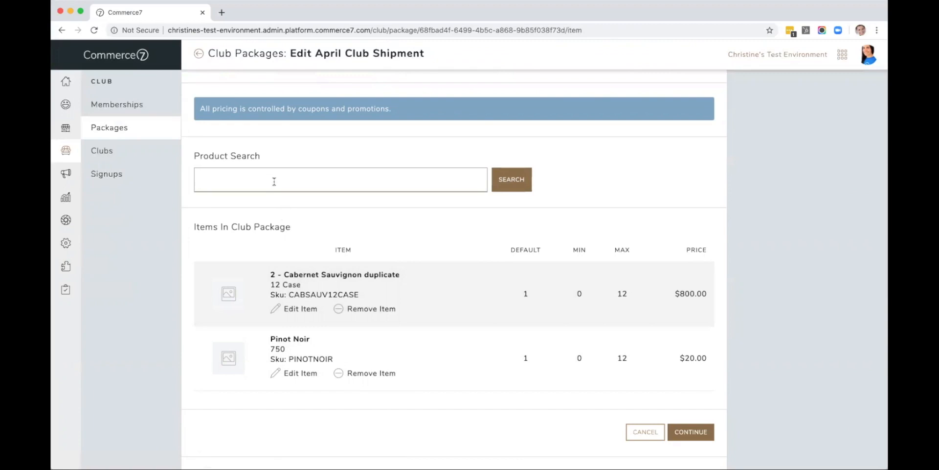
{"action": "type", "text": "merlot"}
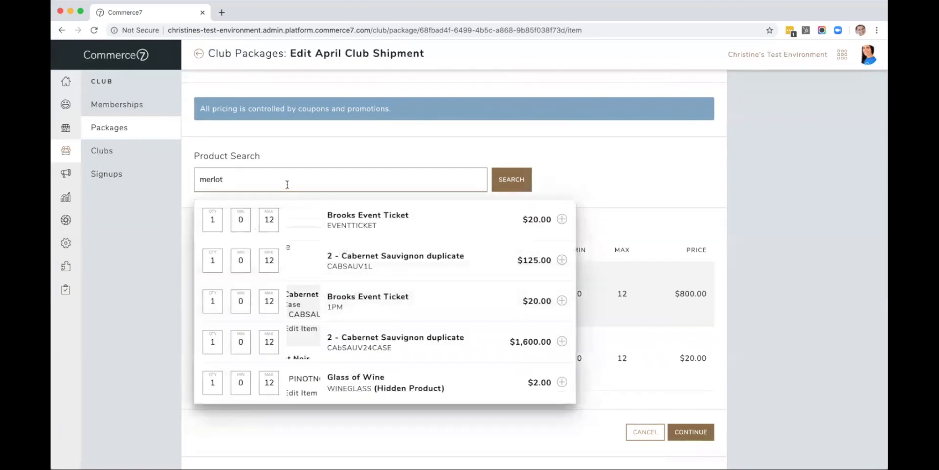
{"action": "left_click_drag", "start_coordinate": [272, 186], "coordinate": [197, 180]}
{"action": "key", "text": "BackSpace"}
{"action": "type", "text": "pinot"}
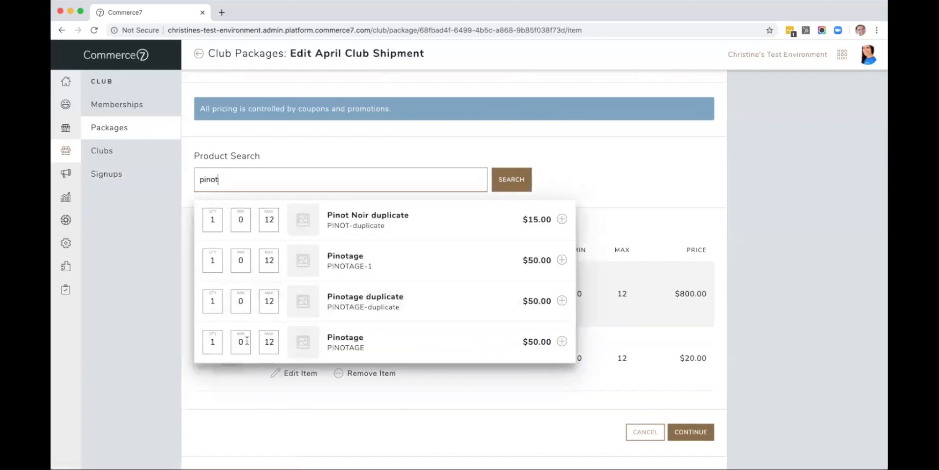
{"action": "left_click", "coordinate": [562, 341]}
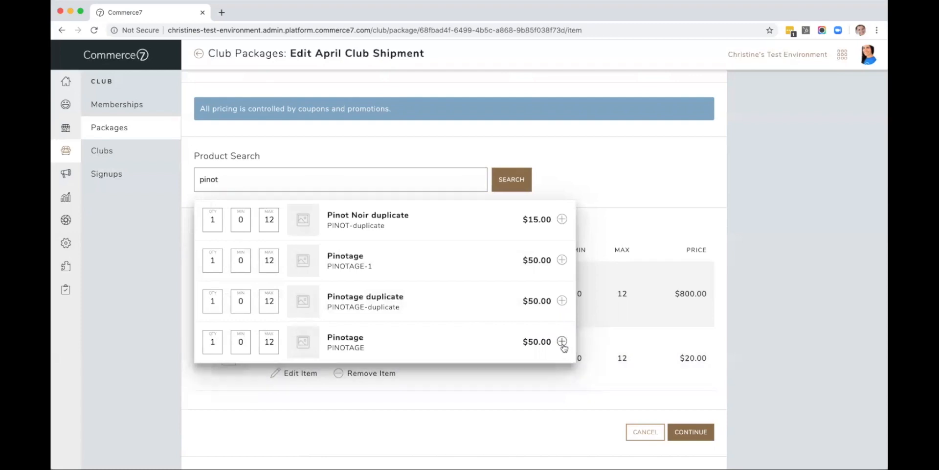
Step: Open the Members step and review the list of member shipments
{"action": "scroll", "coordinate": [563, 346], "scroll_direction": "down", "scroll_amount": 3}
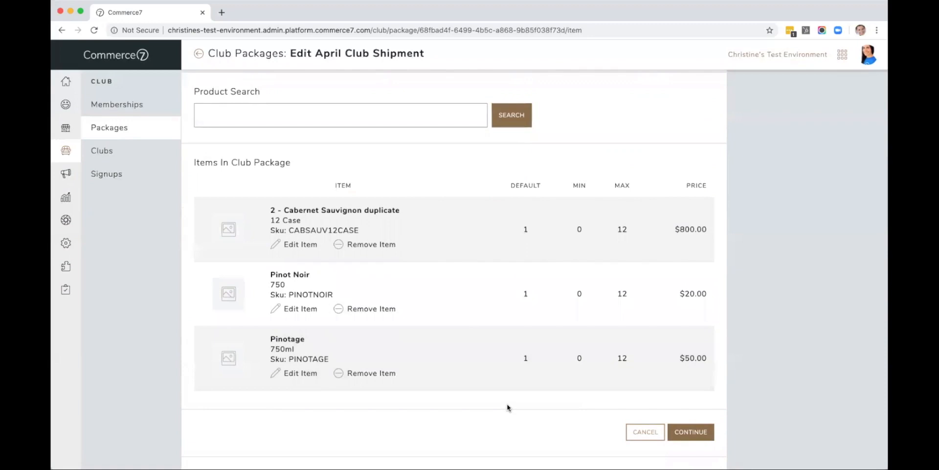
{"action": "scroll", "coordinate": [507, 407], "scroll_direction": "up", "scroll_amount": 1}
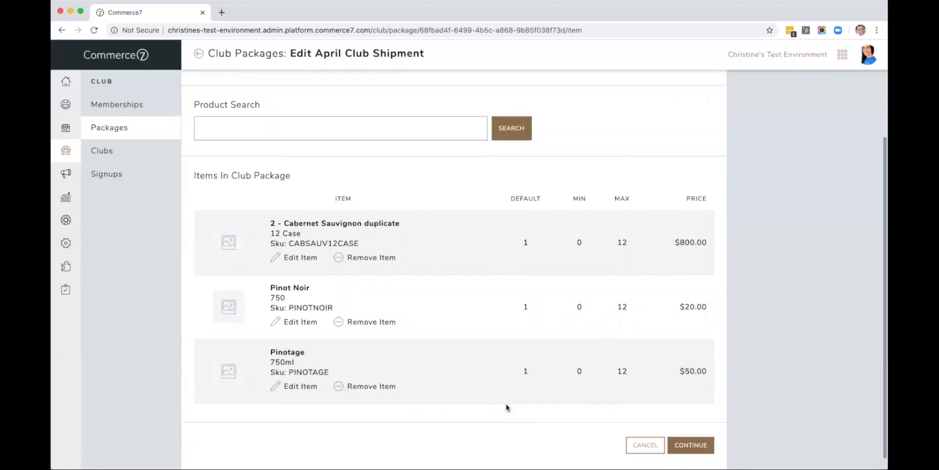
{"action": "scroll", "coordinate": [507, 408], "scroll_direction": "up", "scroll_amount": 4}
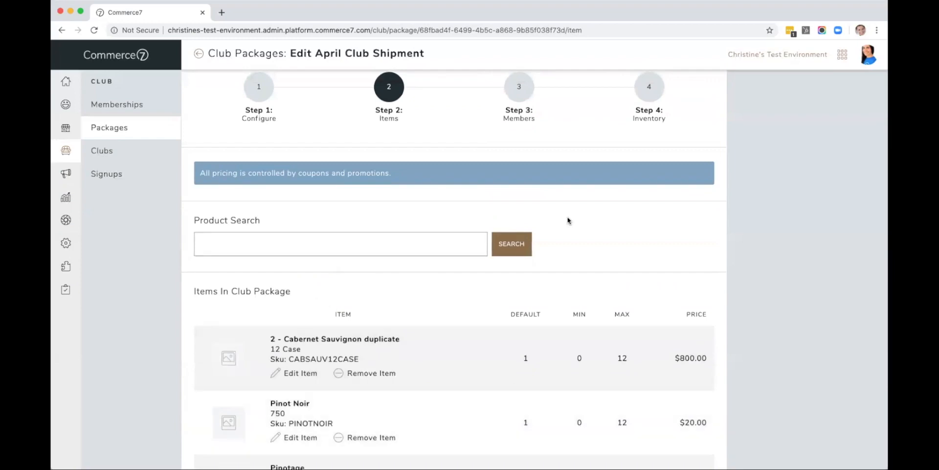
{"action": "left_click", "coordinate": [523, 93]}
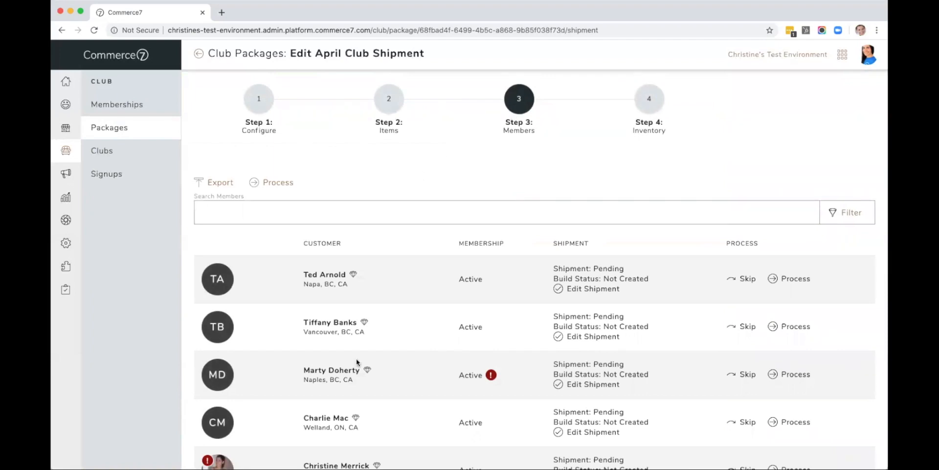
{"action": "scroll", "coordinate": [357, 362], "scroll_direction": "down", "scroll_amount": 3}
{"action": "scroll", "coordinate": [358, 362], "scroll_direction": "down", "scroll_amount": 3}
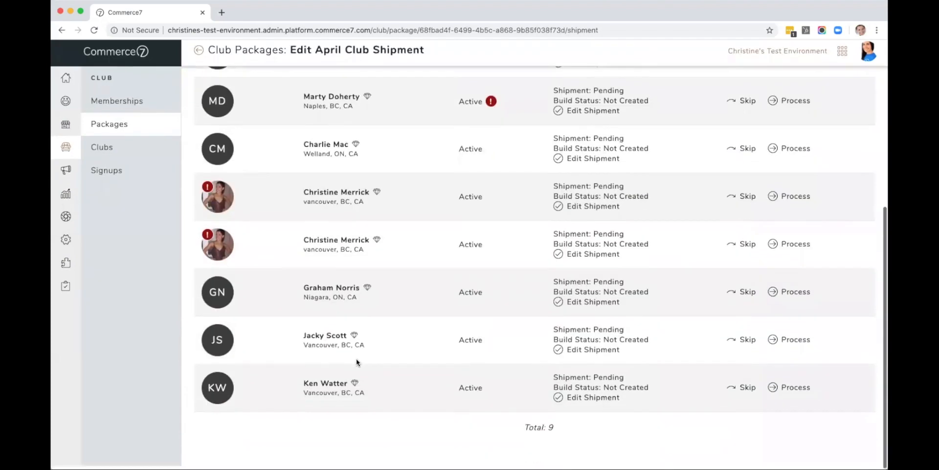
{"action": "scroll", "coordinate": [357, 362], "scroll_direction": "up", "scroll_amount": 3}
{"action": "scroll", "coordinate": [357, 362], "scroll_direction": "up", "scroll_amount": 3}
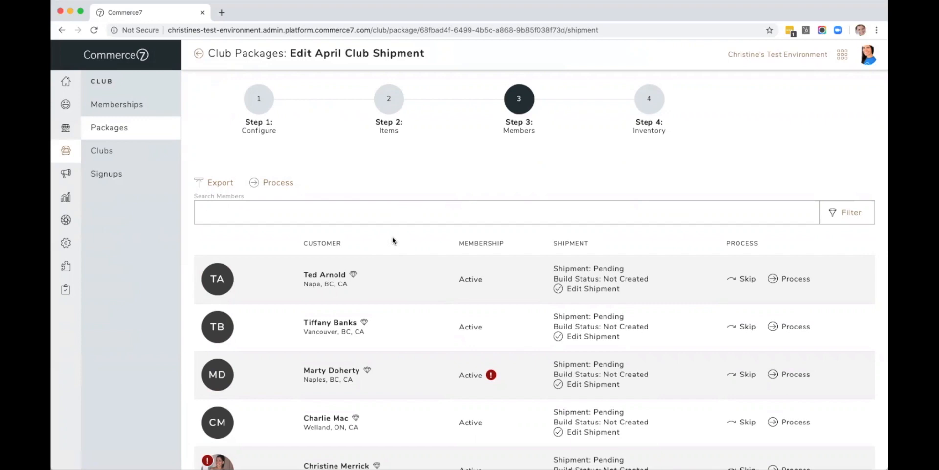
Step: Skip the first member's shipment and process the second member's shipment
{"action": "left_click", "coordinate": [748, 279]}
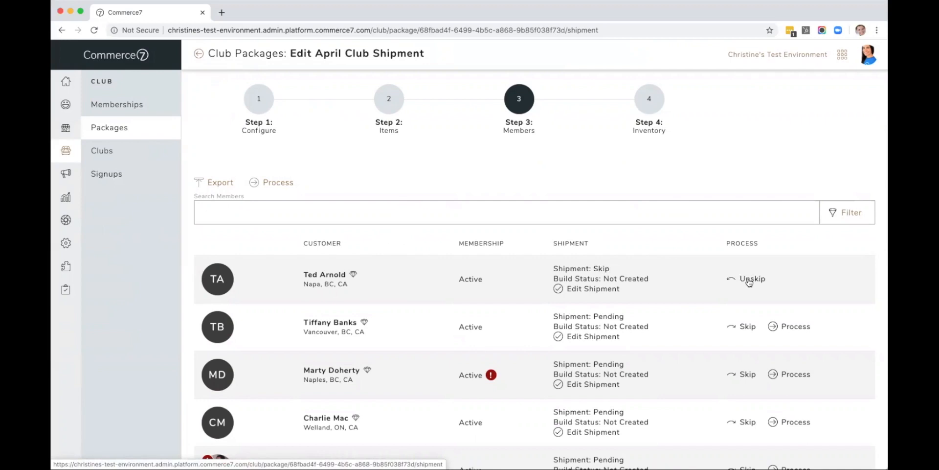
{"action": "scroll", "coordinate": [752, 283], "scroll_direction": "down", "scroll_amount": 1}
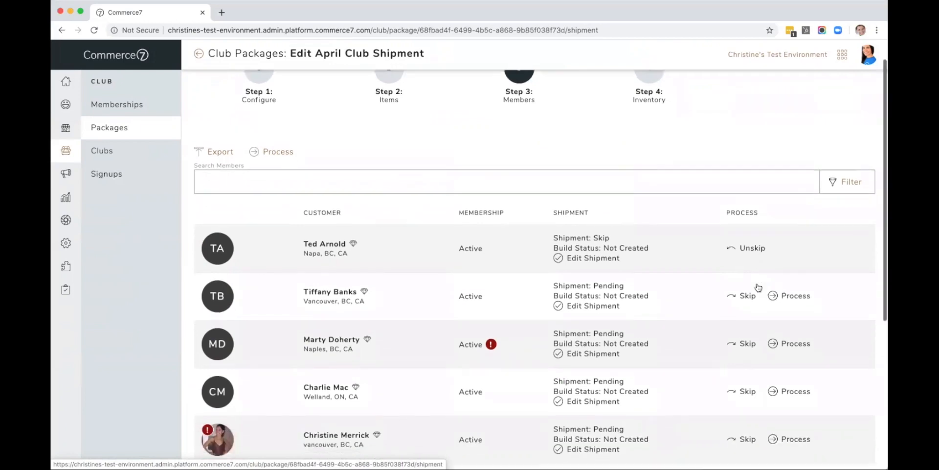
{"action": "left_click", "coordinate": [790, 295]}
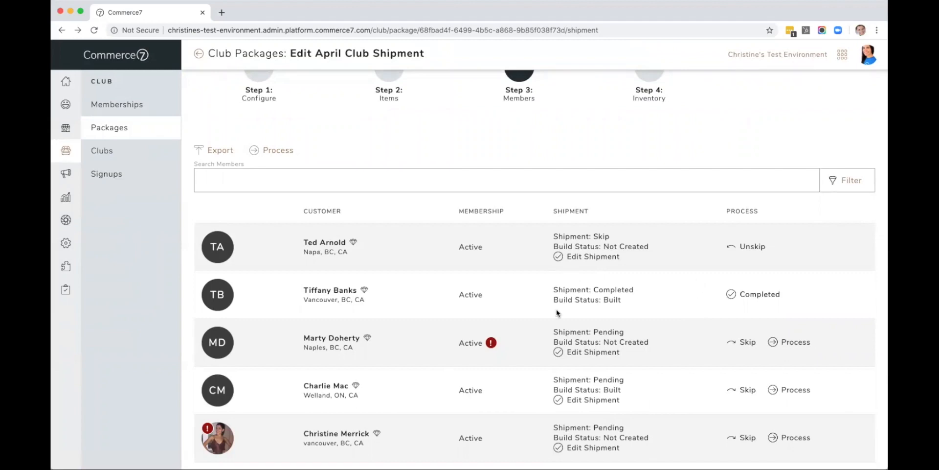
Step: Open the fifth member's shipment and set the Pinotage item quantity to 6
{"action": "scroll", "coordinate": [557, 311], "scroll_direction": "down", "scroll_amount": 2}
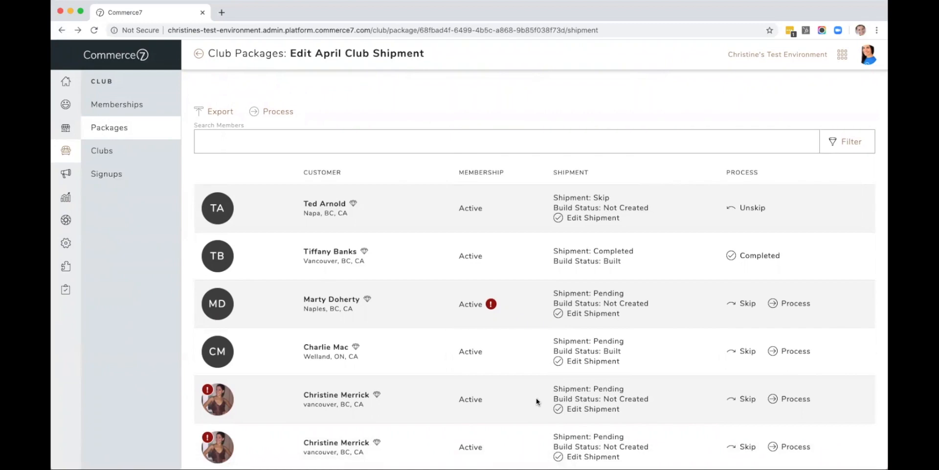
{"action": "left_click", "coordinate": [586, 409]}
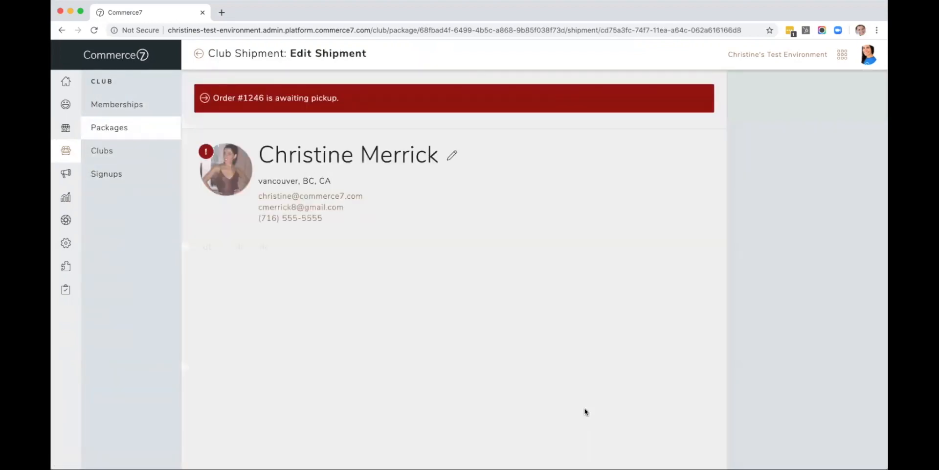
{"action": "scroll", "coordinate": [586, 411], "scroll_direction": "down", "scroll_amount": 4}
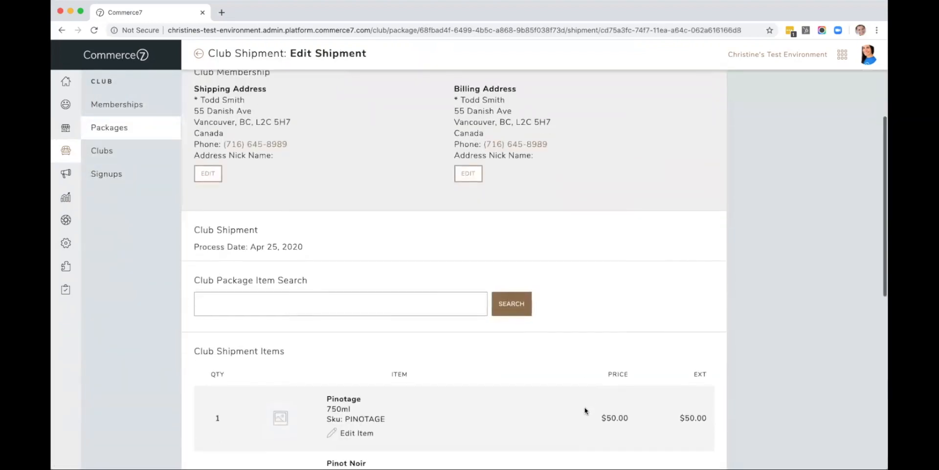
{"action": "scroll", "coordinate": [586, 411], "scroll_direction": "down", "scroll_amount": 5}
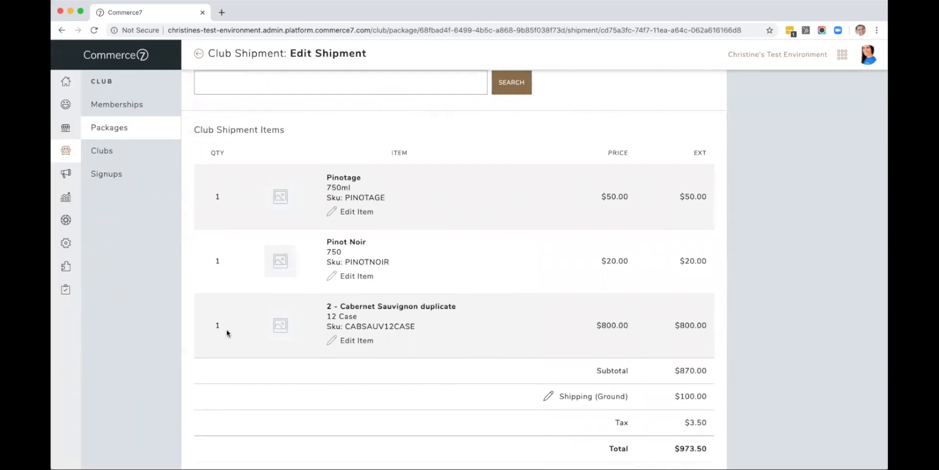
{"action": "left_click", "coordinate": [356, 211]}
{"action": "left_click_drag", "start_coordinate": [356, 212], "coordinate": [332, 208]}
{"action": "type", "text": "6"}
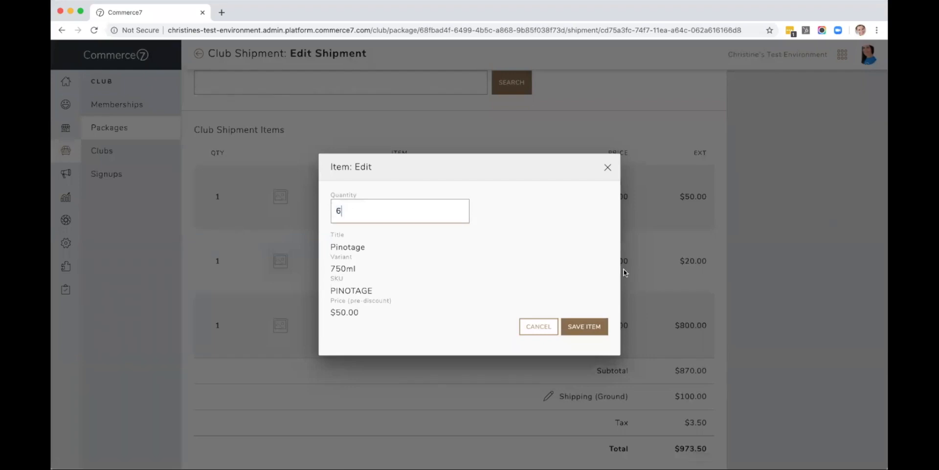
{"action": "left_click", "coordinate": [590, 331]}
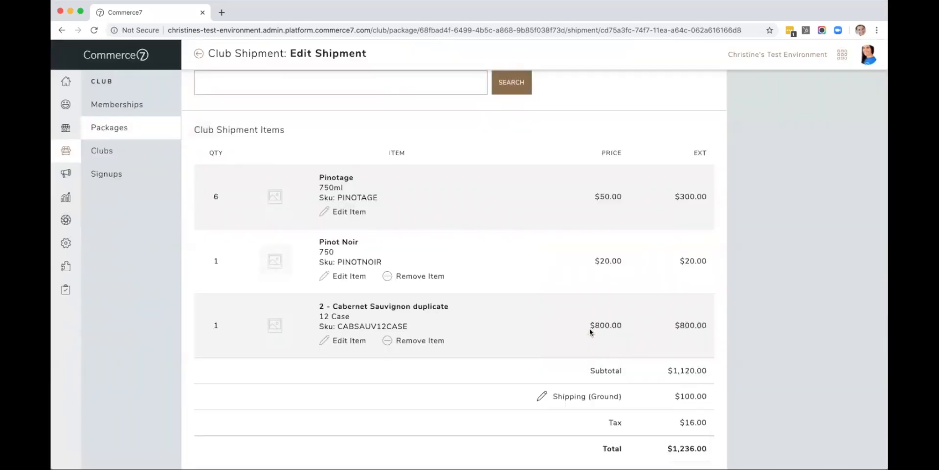
Step: Remove the Pinot Noir item from this member's shipment
{"action": "left_click", "coordinate": [408, 277]}
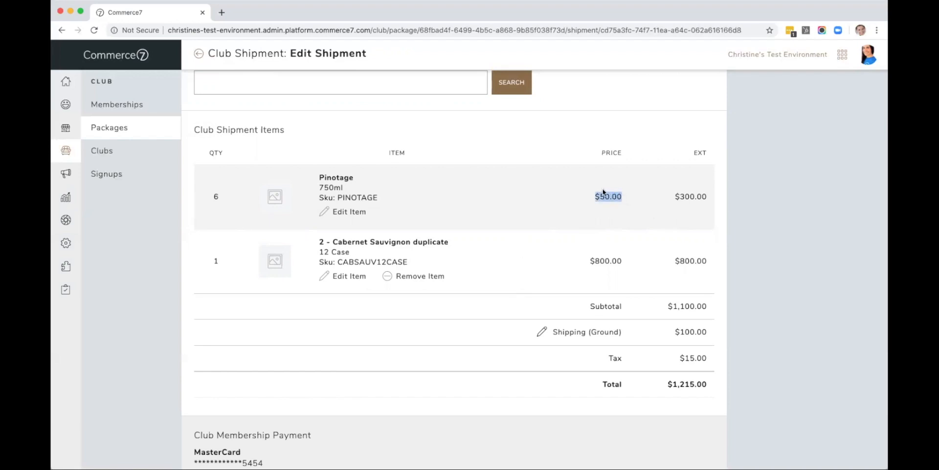
{"action": "left_click", "coordinate": [485, 308]}
{"action": "scroll", "coordinate": [485, 309], "scroll_direction": "down", "scroll_amount": 3}
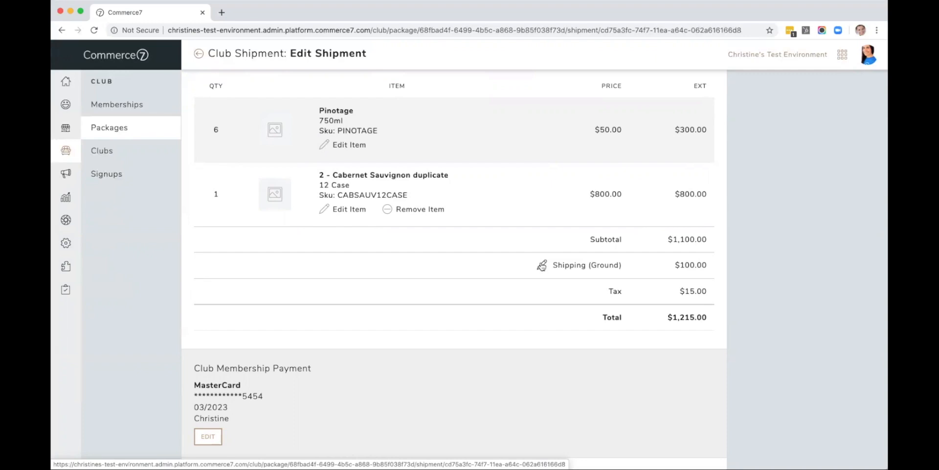
Step: Override the shipment's ground shipping price to $0.00 and save the shipping change
{"action": "left_click", "coordinate": [542, 265]}
{"action": "left_click", "coordinate": [467, 235]}
{"action": "left_click", "coordinate": [465, 235]}
{"action": "left_click", "coordinate": [353, 275]}
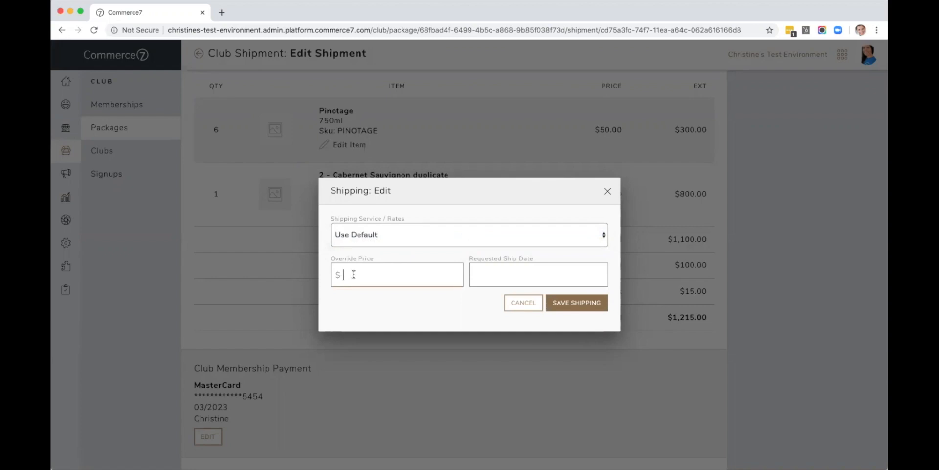
{"action": "type", "text": "0.00"}
{"action": "left_click", "coordinate": [571, 306]}
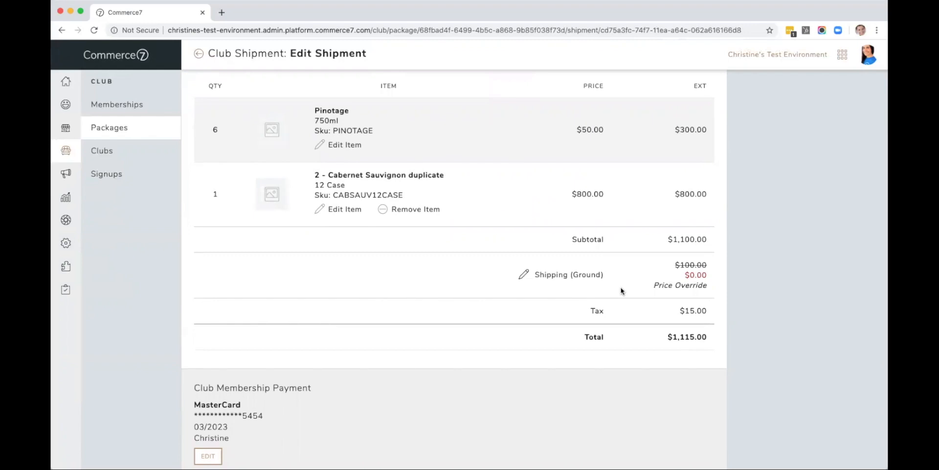
Step: Return to the package's member list and filter shipments where Order Delivery Method is Pickup
{"action": "scroll", "coordinate": [621, 291], "scroll_direction": "up", "scroll_amount": 10}
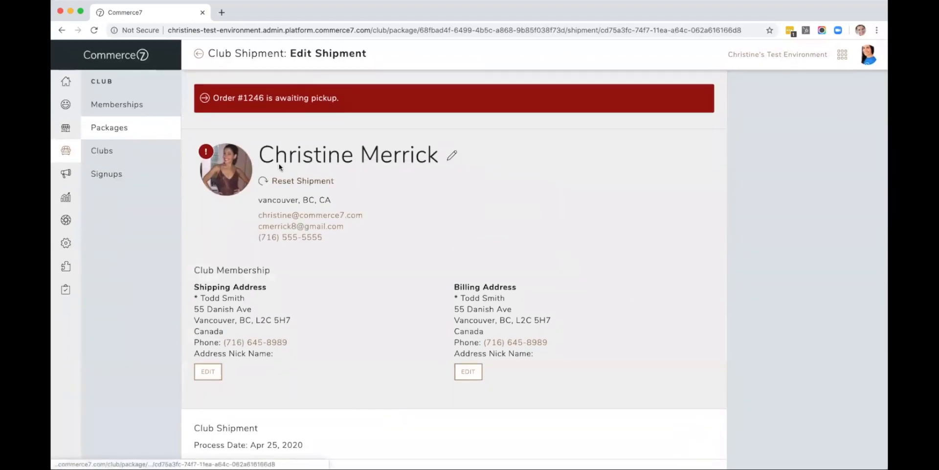
{"action": "left_click", "coordinate": [61, 30]}
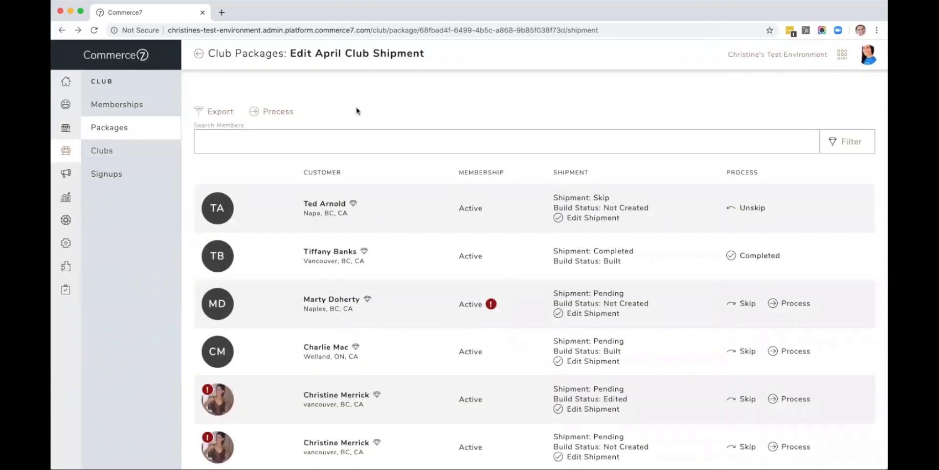
{"action": "left_click", "coordinate": [848, 143]}
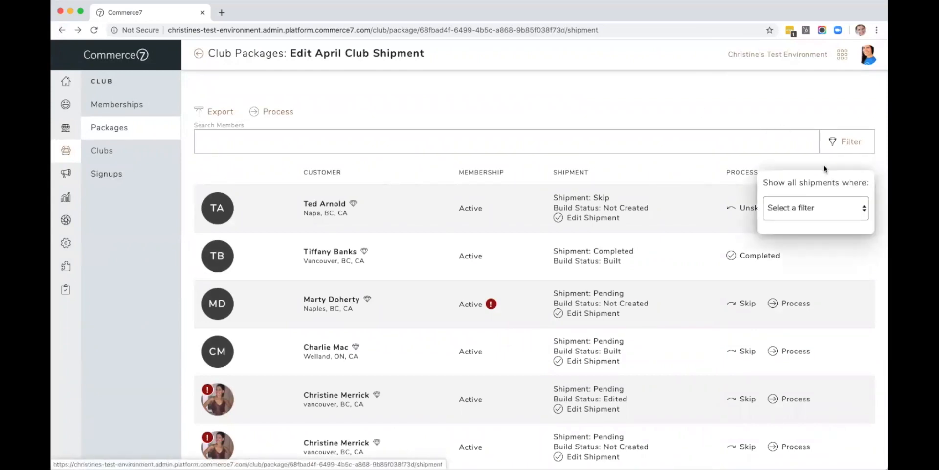
{"action": "left_click", "coordinate": [796, 208]}
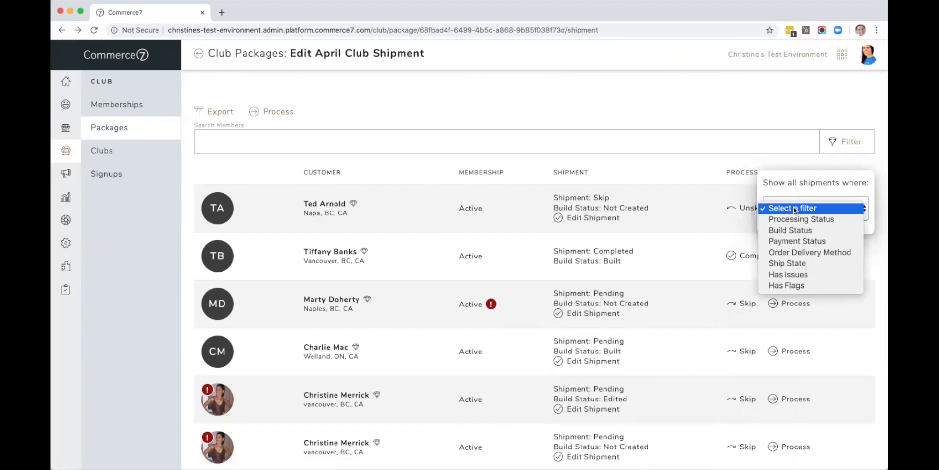
{"action": "left_click", "coordinate": [789, 251]}
{"action": "left_click", "coordinate": [787, 241]}
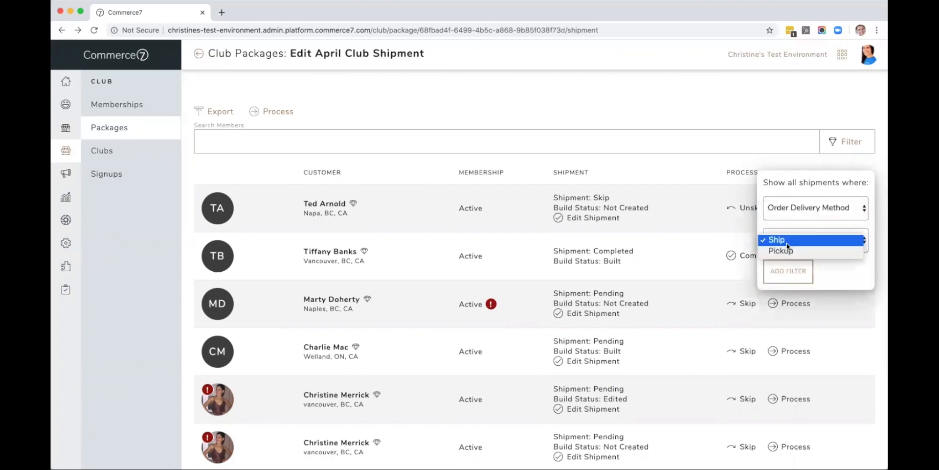
{"action": "left_click", "coordinate": [787, 250]}
{"action": "left_click", "coordinate": [787, 268]}
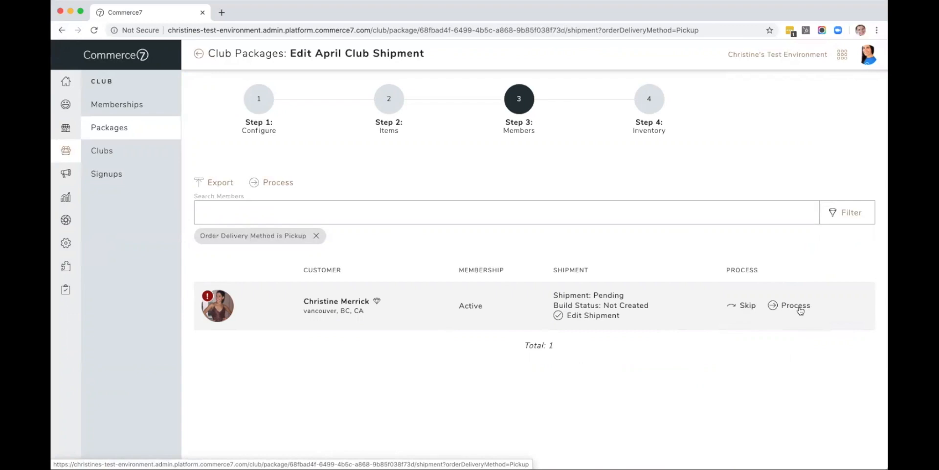
Step: Clear the delivery method filter and open the Inventory step of the package
{"action": "left_click", "coordinate": [316, 235]}
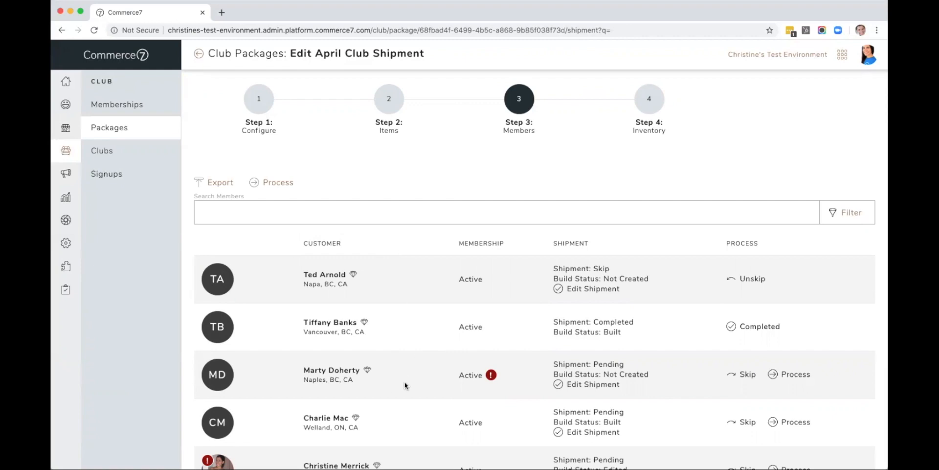
{"action": "scroll", "coordinate": [405, 386], "scroll_direction": "down", "scroll_amount": 2}
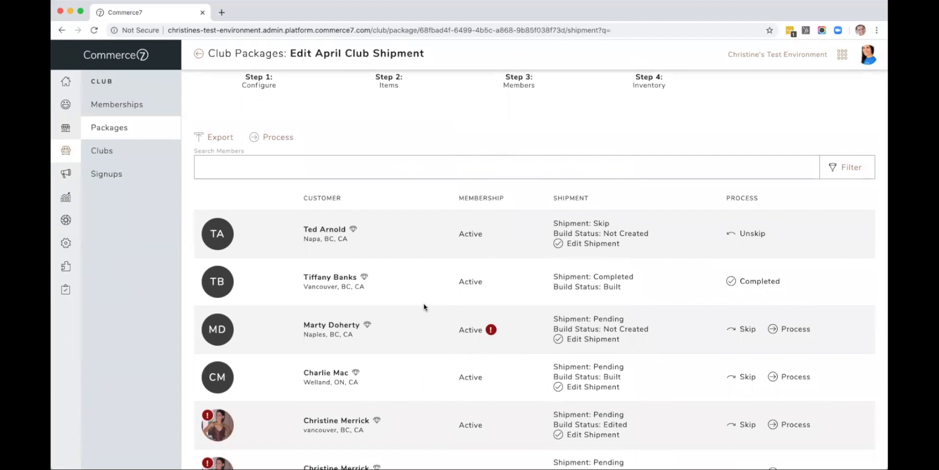
{"action": "scroll", "coordinate": [425, 308], "scroll_direction": "up", "scroll_amount": 2}
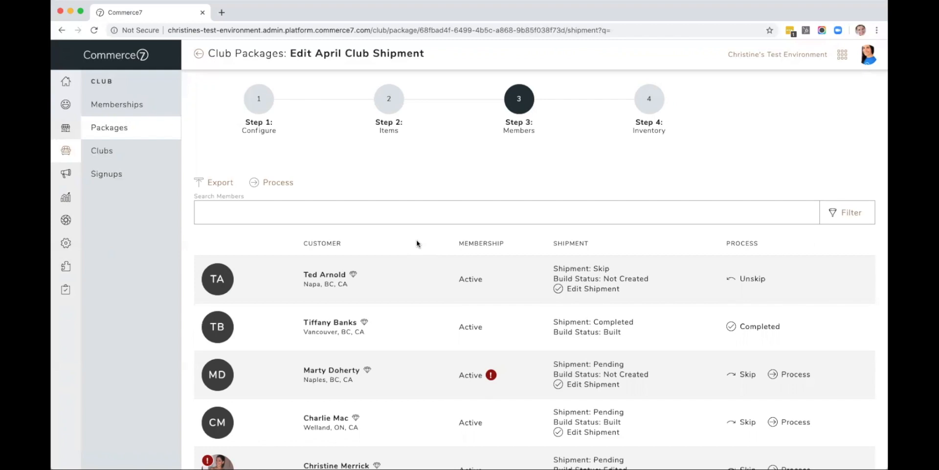
{"action": "left_click", "coordinate": [650, 104]}
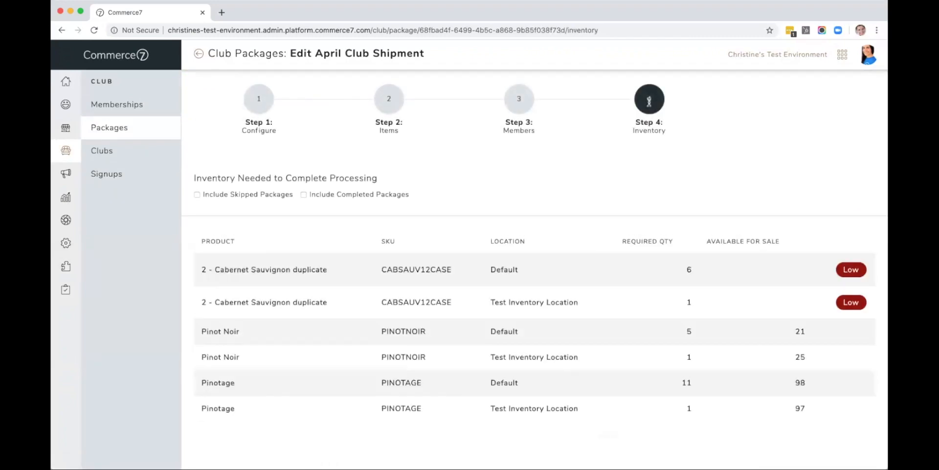